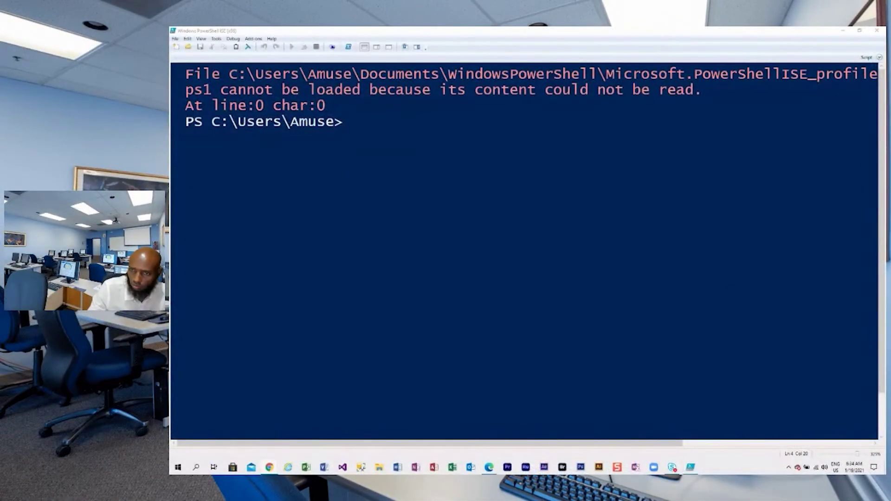
- Clear the console with cls, then run Get-WmiObject win32_bios to show the BIOS details
{"action": "left_click", "coordinate": [354, 126]}
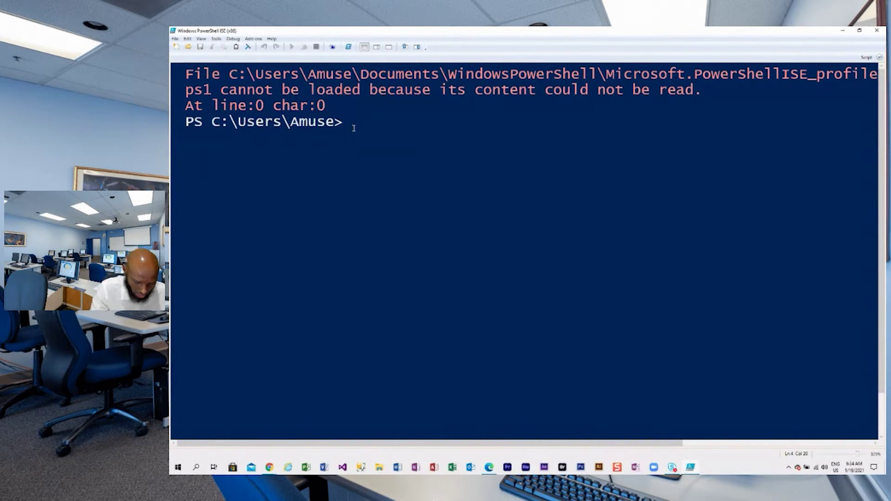
{"action": "type", "text": "cls"}
{"action": "key", "text": "Return"}
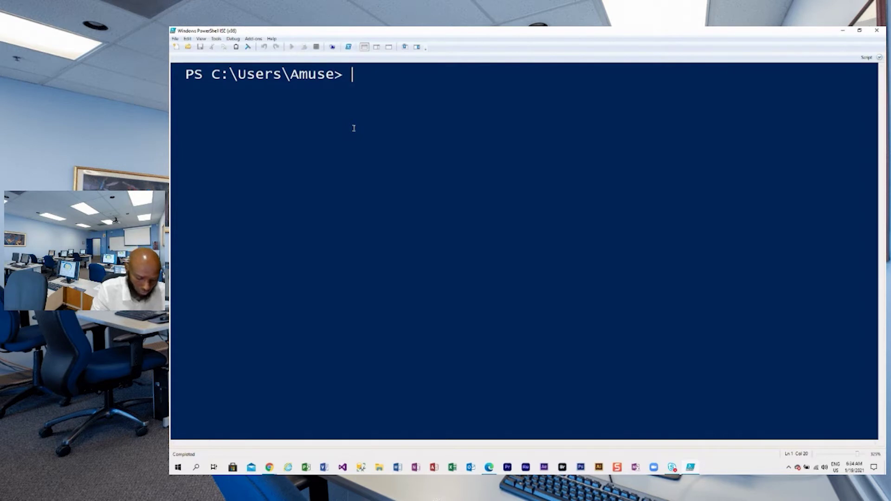
{"action": "type", "text": "get-"}
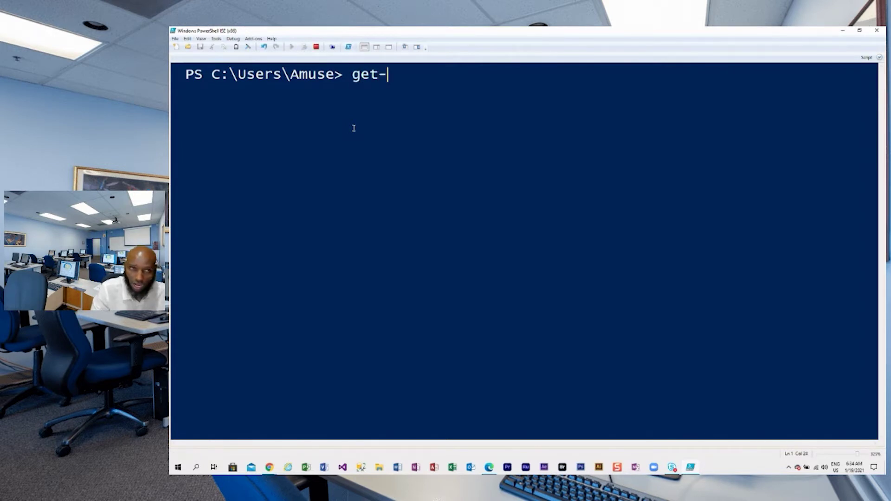
{"action": "type", "text": "w"}
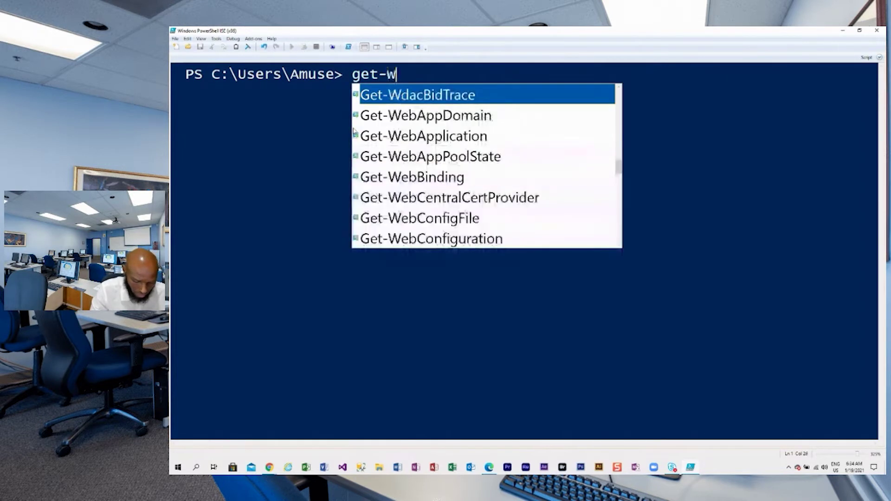
{"action": "type", "text": "mi"}
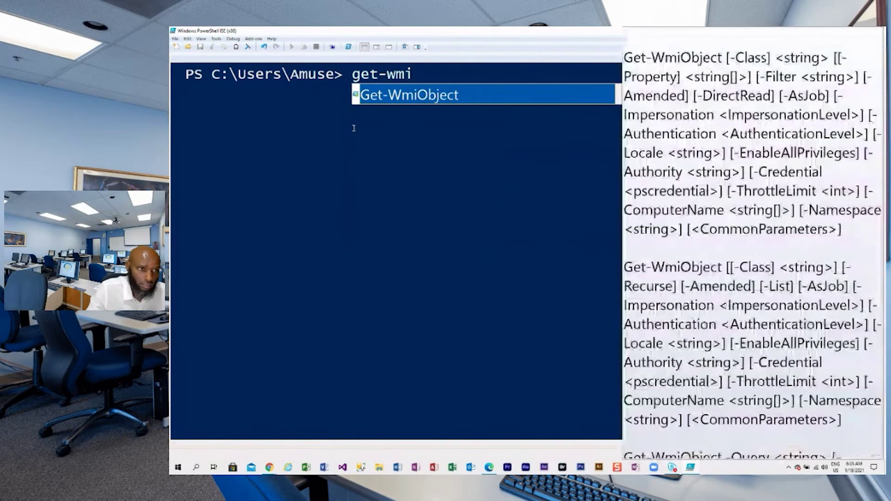
{"action": "double_click", "coordinate": [399, 98]}
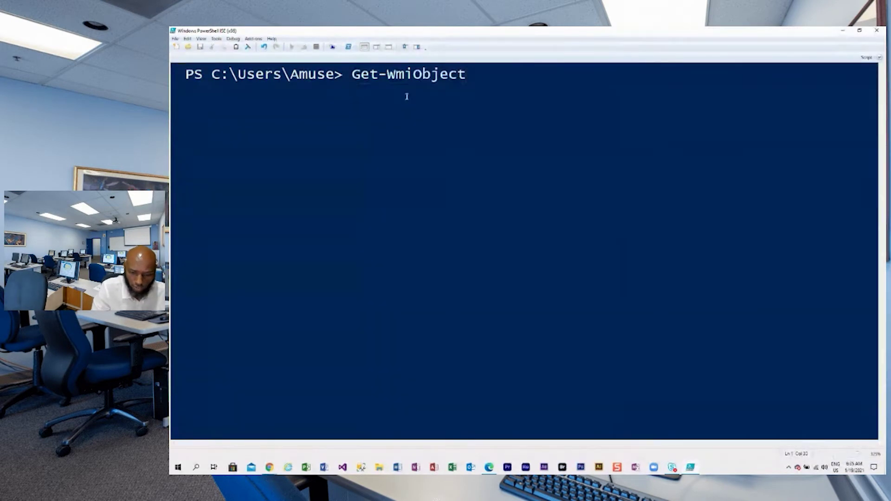
{"action": "type", "text": " win"}
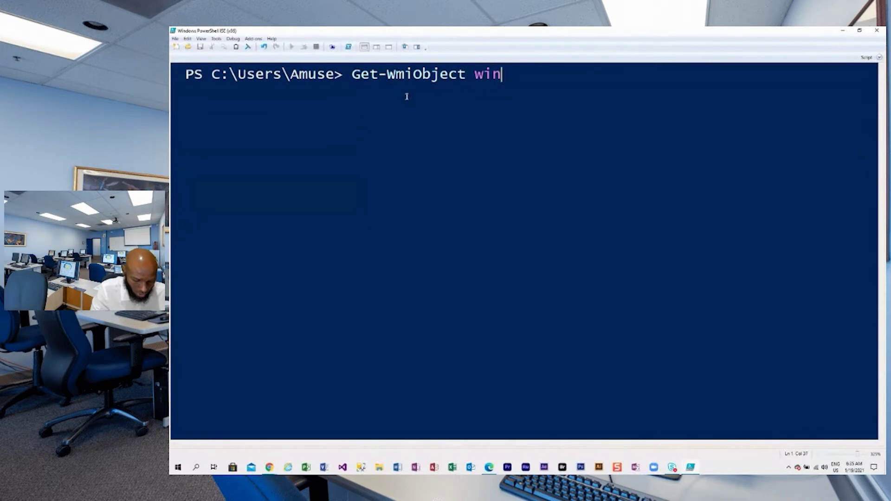
{"action": "type", "text": "32"}
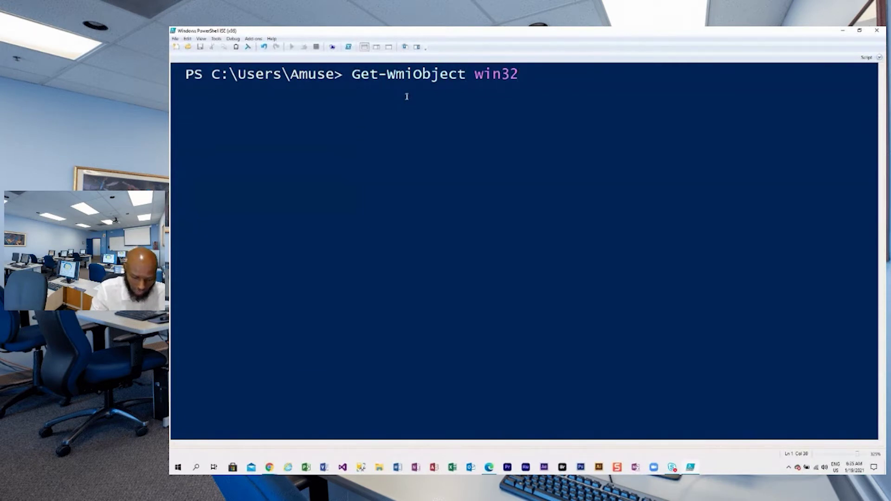
{"action": "type", "text": "_"}
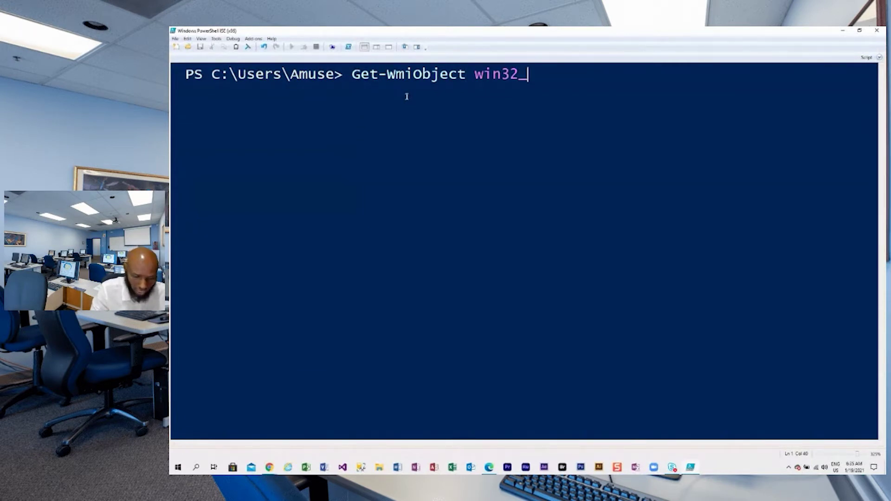
{"action": "type", "text": "b"}
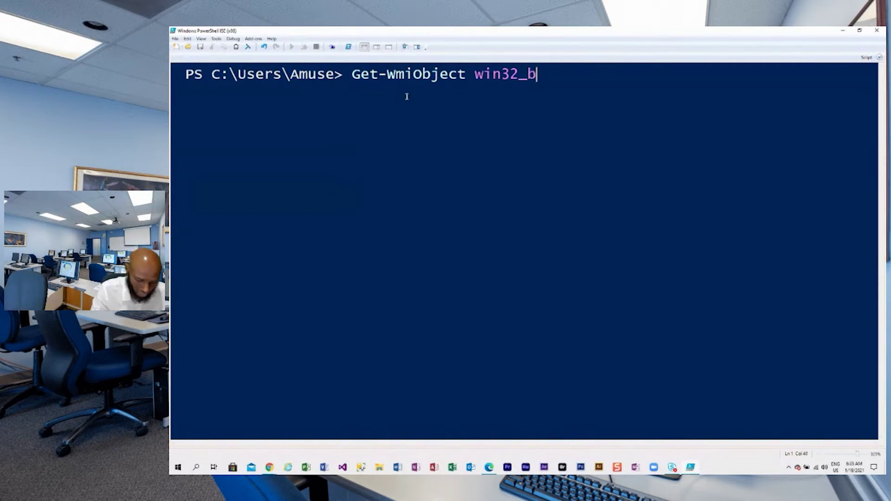
{"action": "type", "text": "ios"}
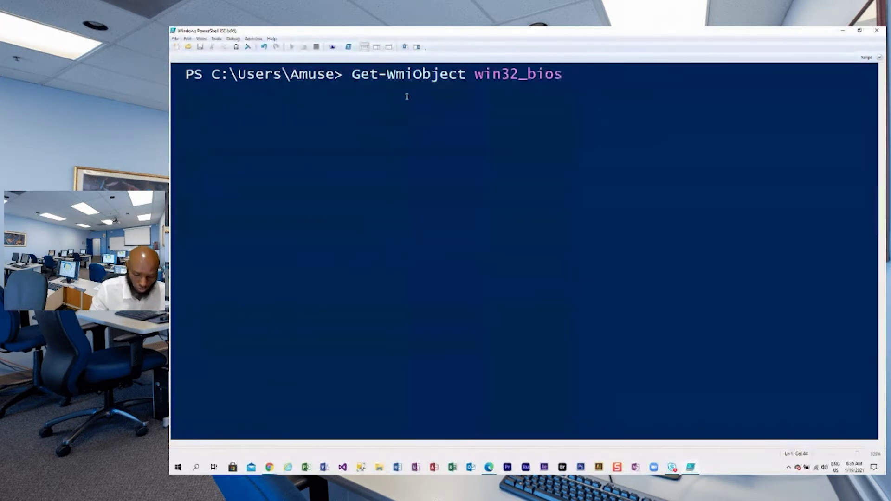
{"action": "key", "text": "Return"}
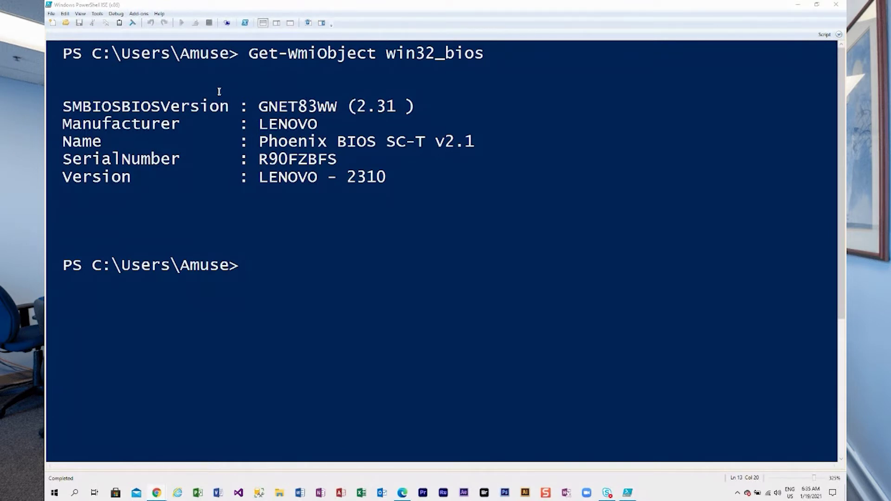
{"action": "left_click_drag", "start_coordinate": [63, 123], "coordinate": [321, 124]}
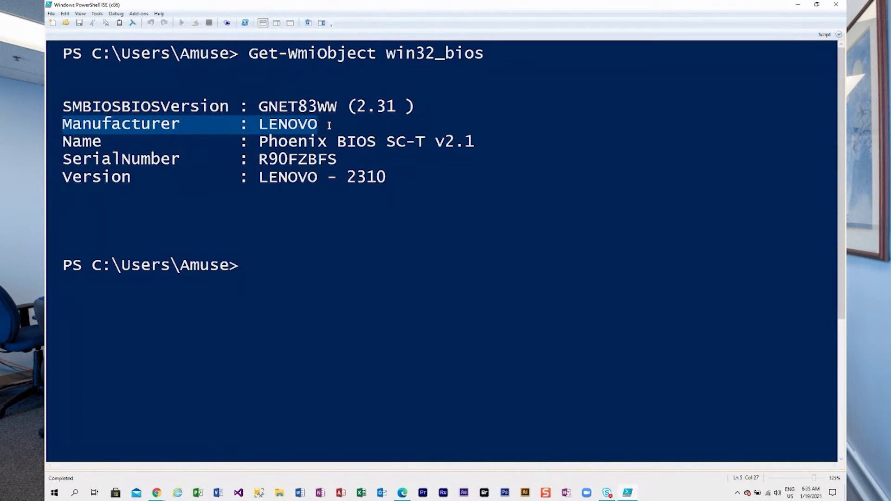
{"action": "left_click", "coordinate": [57, 162]}
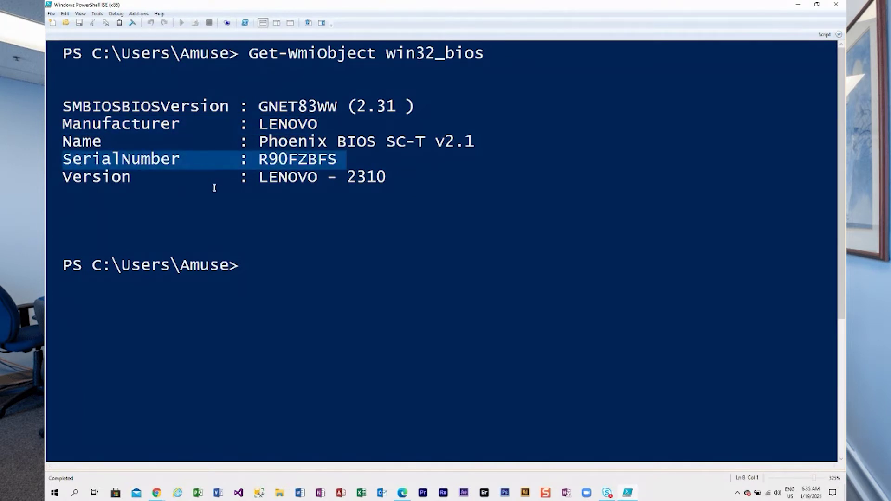
{"action": "left_click_drag", "start_coordinate": [65, 177], "coordinate": [402, 177]}
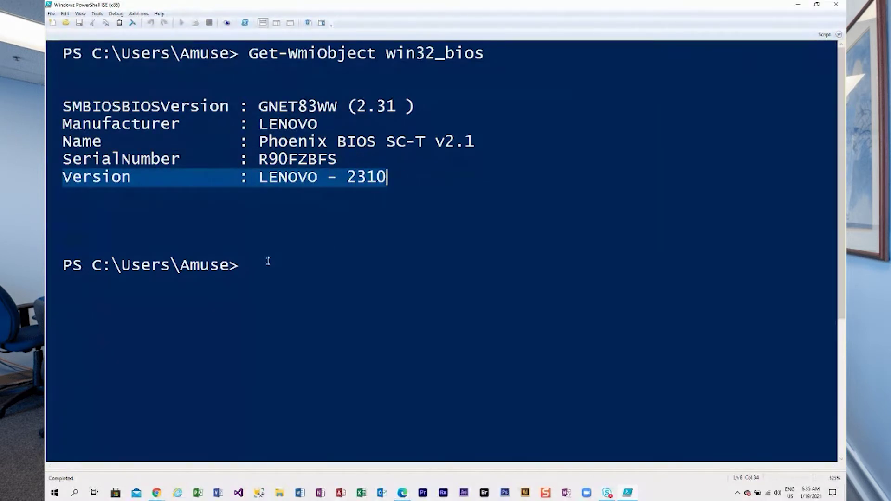
{"action": "left_click", "coordinate": [241, 265]}
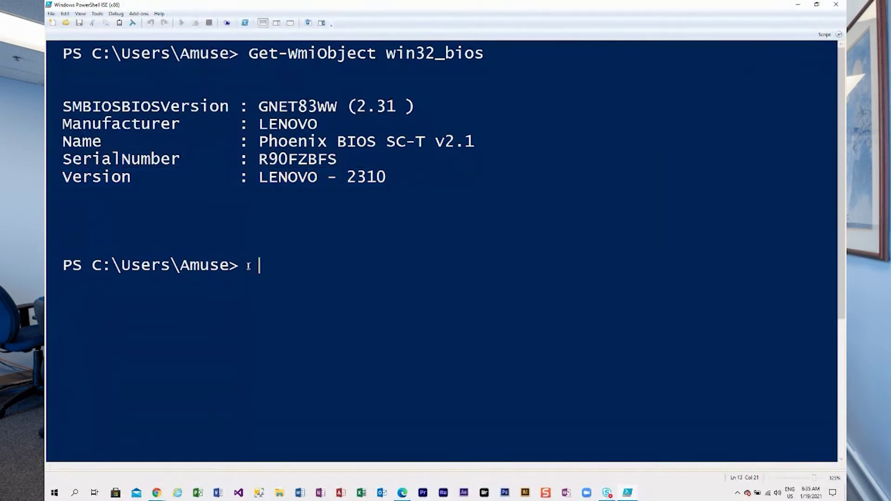
{"action": "type", "text": "get"}
{"action": "type", "text": "-cim"}
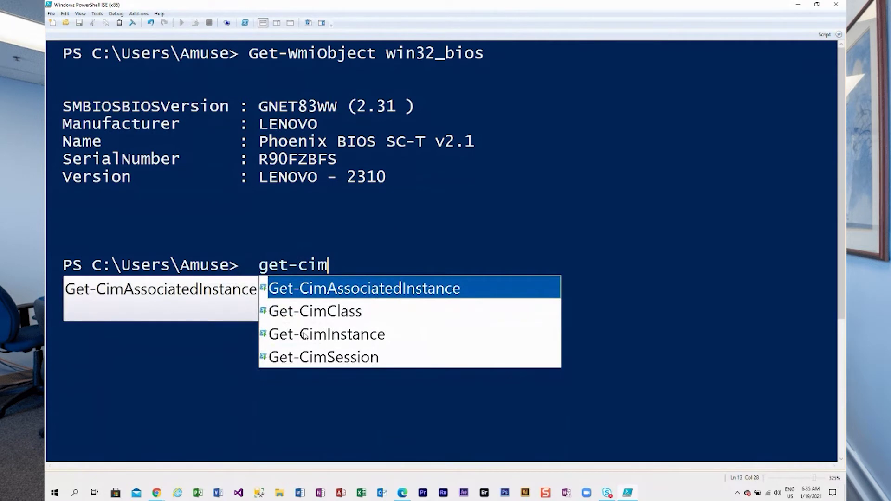
- Run Get-CimInstance win32_bios and highlight the Manufacturer and Version lines of its output
{"action": "double_click", "coordinate": [313, 338]}
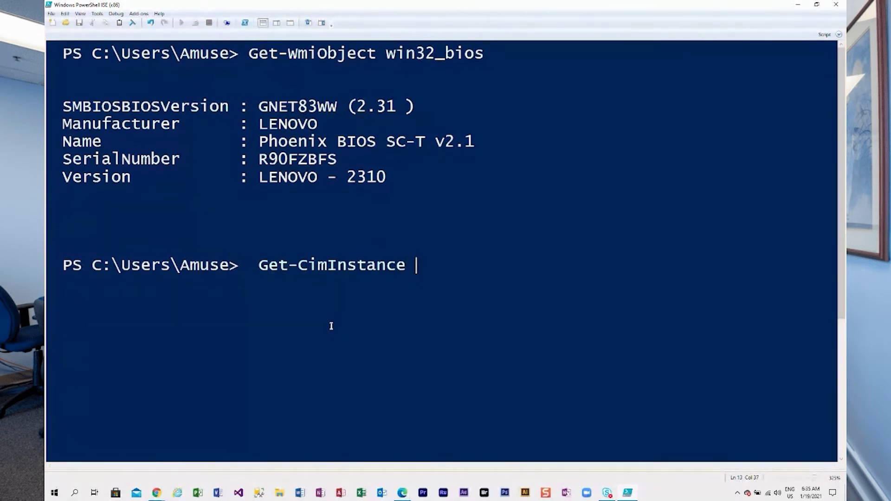
{"action": "type", "text": "w"}
{"action": "type", "text": "in32_"}
{"action": "type", "text": "bios"}
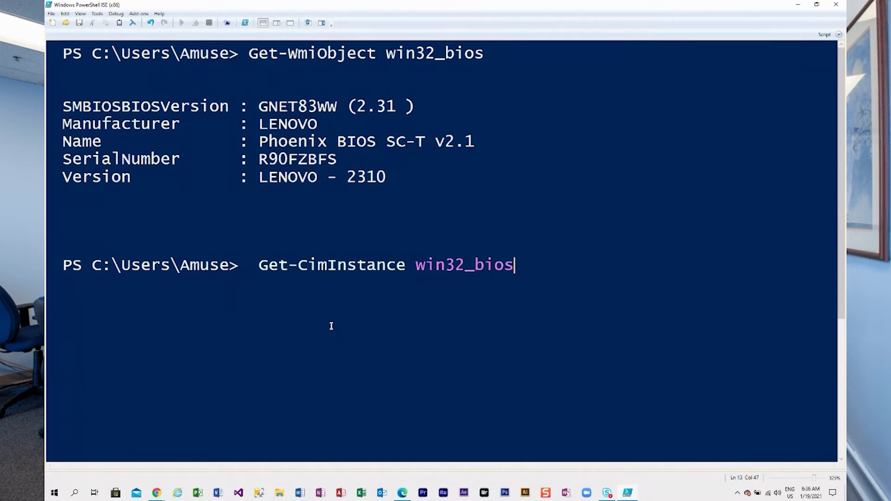
{"action": "key", "text": "Return"}
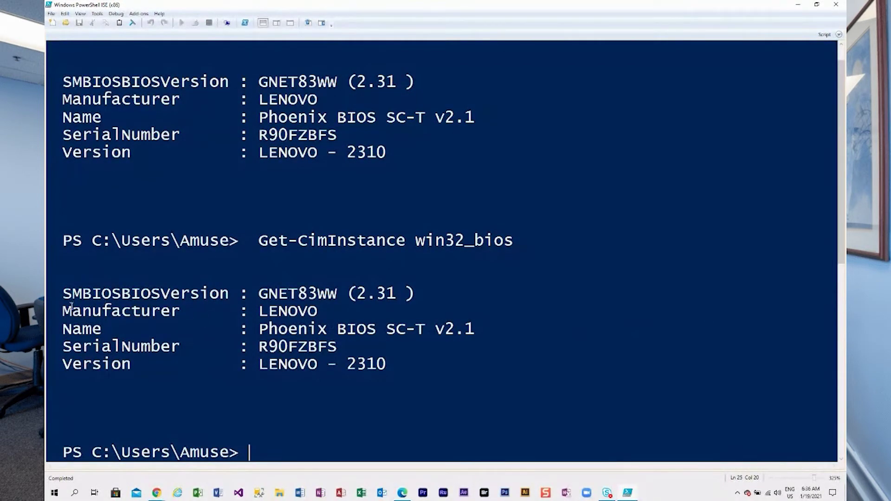
{"action": "mouse_move", "coordinate": [62, 311]}
{"action": "left_mouse_down"}
{"action": "mouse_move", "coordinate": [311, 327]}
{"action": "mouse_move", "coordinate": [345, 316]}
{"action": "left_mouse_up"}
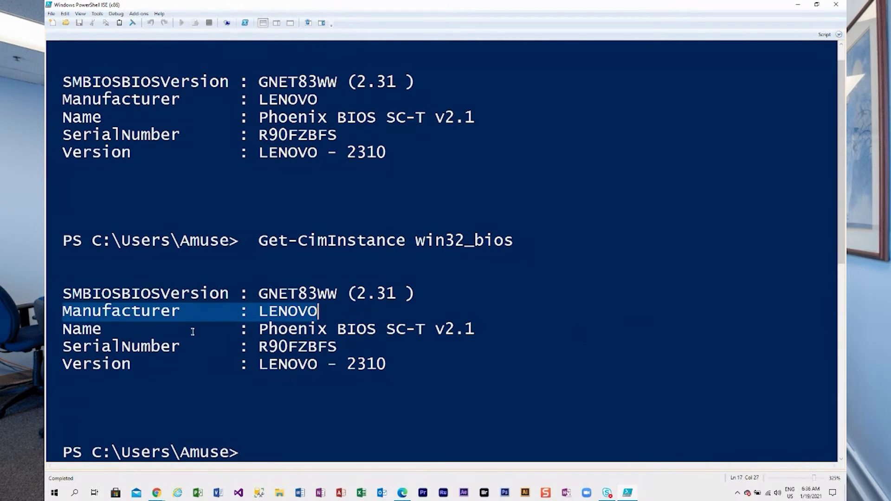
{"action": "left_click", "coordinate": [56, 366]}
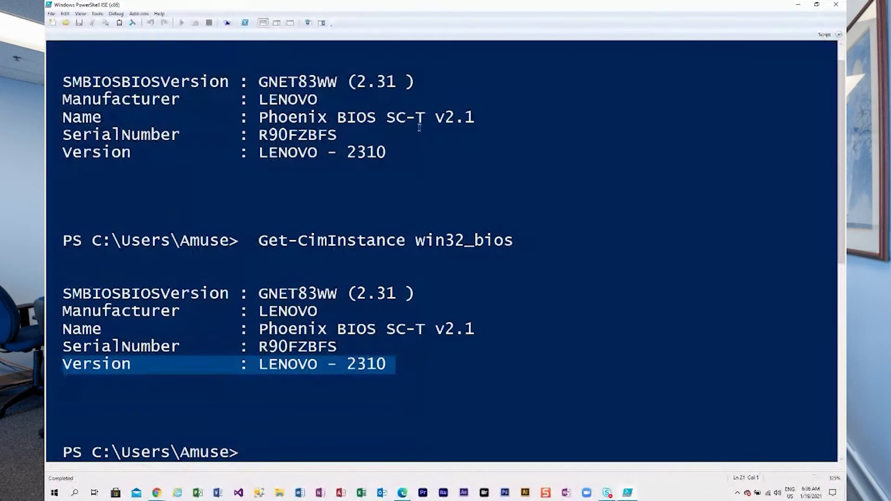
{"action": "scroll", "coordinate": [419, 126], "scroll_direction": "up", "scroll_amount": 1}
{"action": "key", "text": "Return"}
{"action": "scroll", "coordinate": [288, 357], "scroll_direction": "down", "scroll_amount": 2}
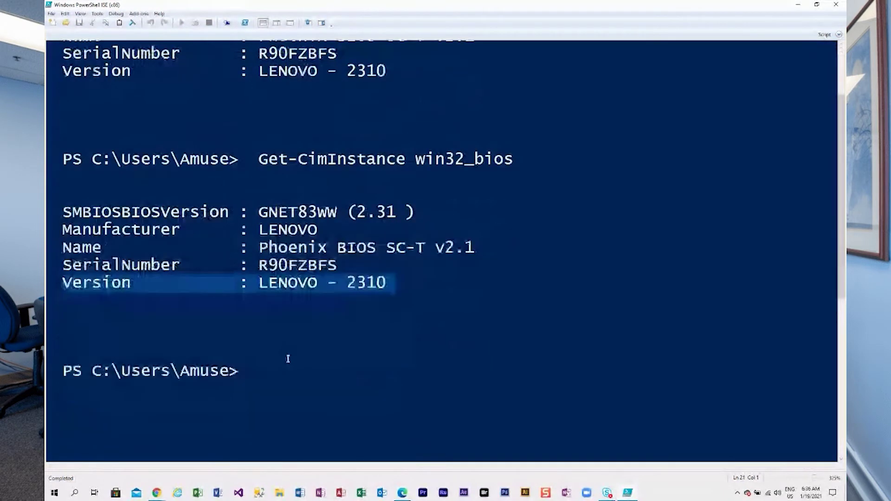
{"action": "left_click", "coordinate": [258, 370]}
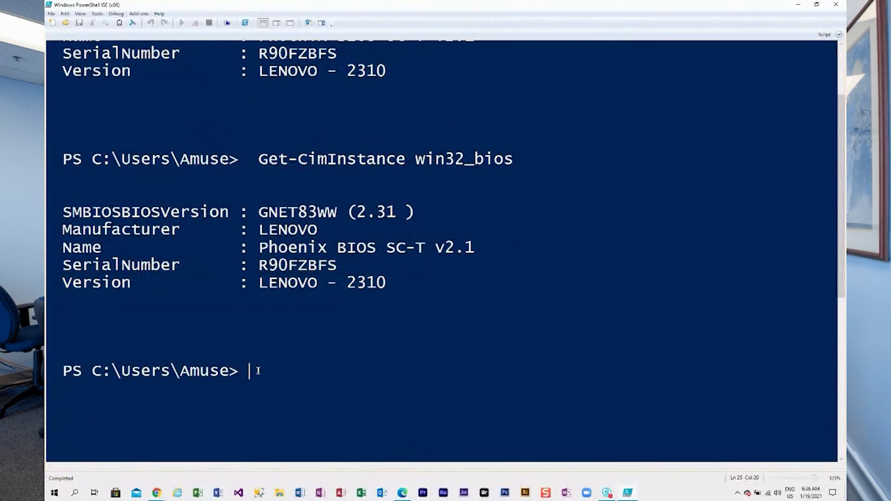
{"action": "type", "text": "ge"}
{"action": "type", "text": "t-"}
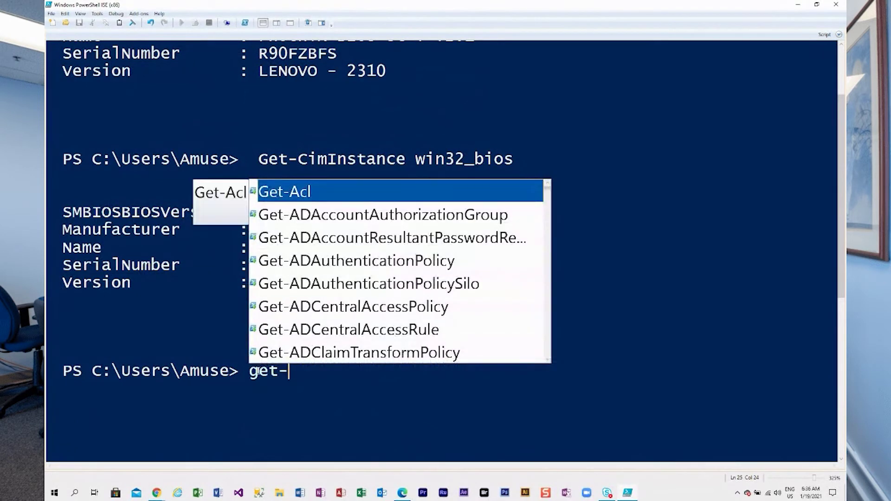
{"action": "type", "text": "wmi"}
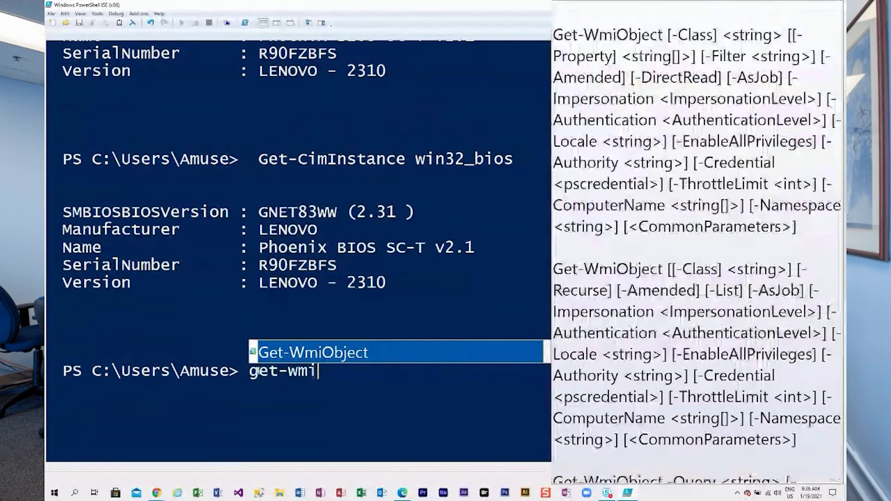
- Run Get-WmiObject with 'win32_ processor', which returns an invalid class "win32_" error
{"action": "key", "text": "Tab"}
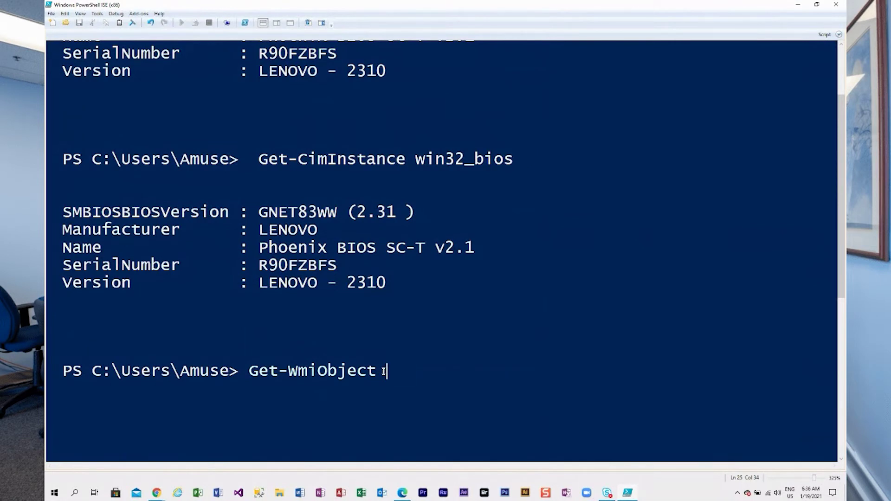
{"action": "type", "text": "win"}
{"action": "type", "text": "32_ "}
{"action": "type", "text": "pro"}
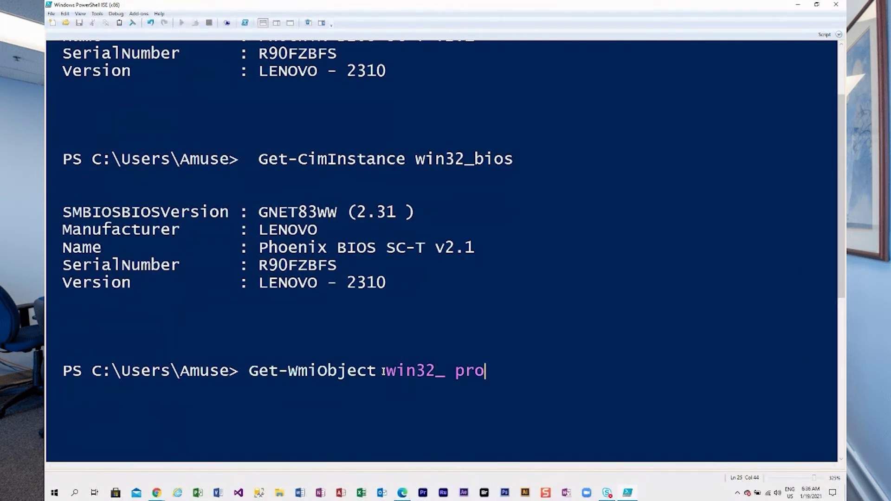
{"action": "type", "text": "cess"}
{"action": "type", "text": "or"}
{"action": "key", "text": "Return"}
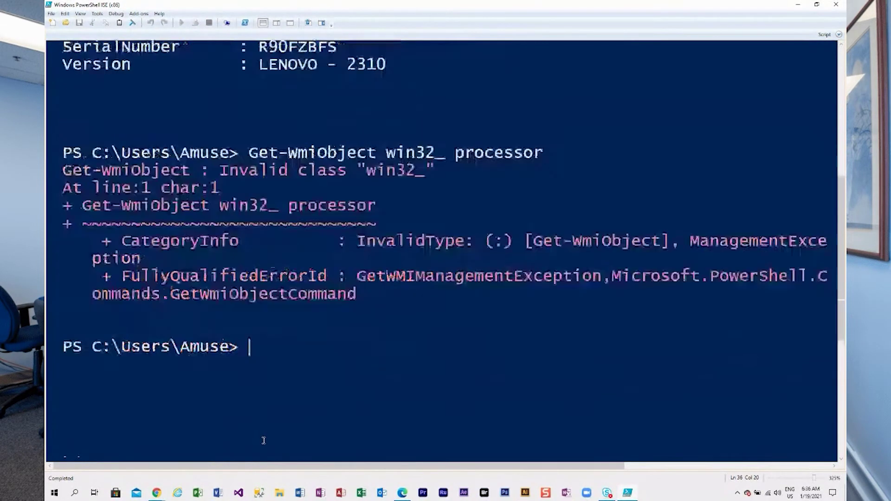
{"action": "scroll", "coordinate": [257, 326], "scroll_direction": "down", "scroll_amount": 1}
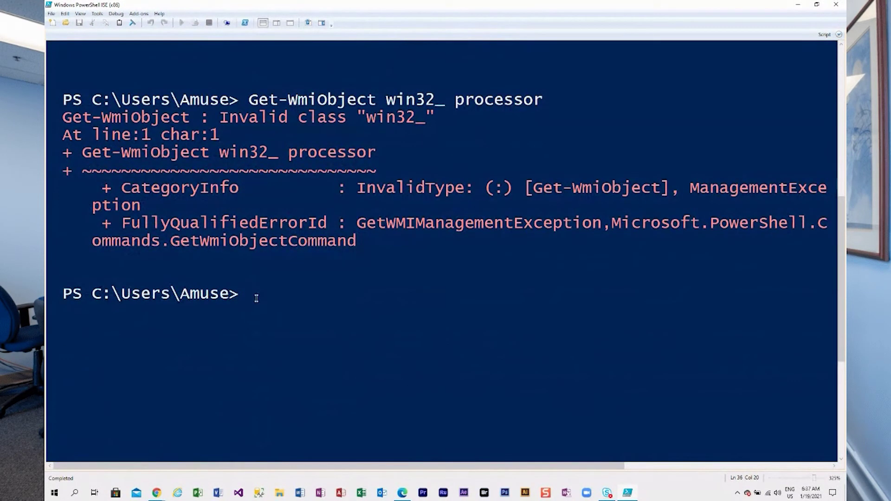
{"action": "type", "text": "get-"}
{"action": "type", "text": "w"}
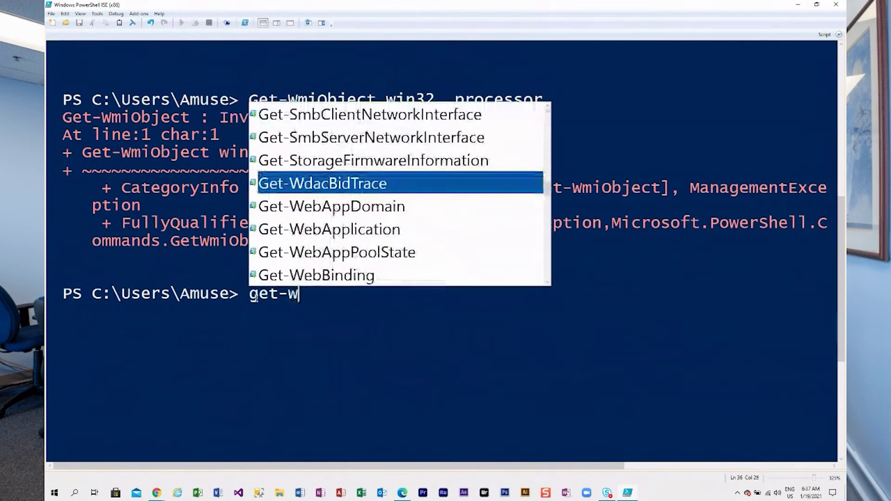
{"action": "type", "text": "mi"}
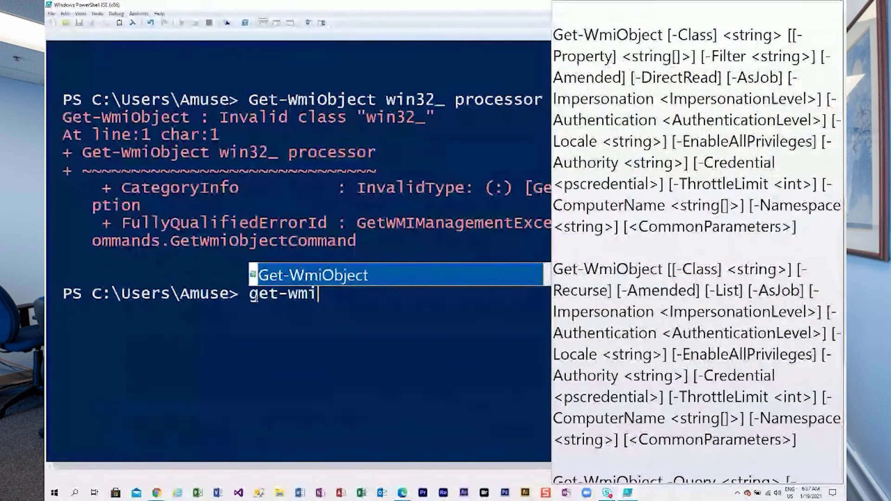
- Run Get-WmiObject win32_processor to list the CPU caption, manufacturer, clock speed and name
{"action": "double_click", "coordinate": [323, 272]}
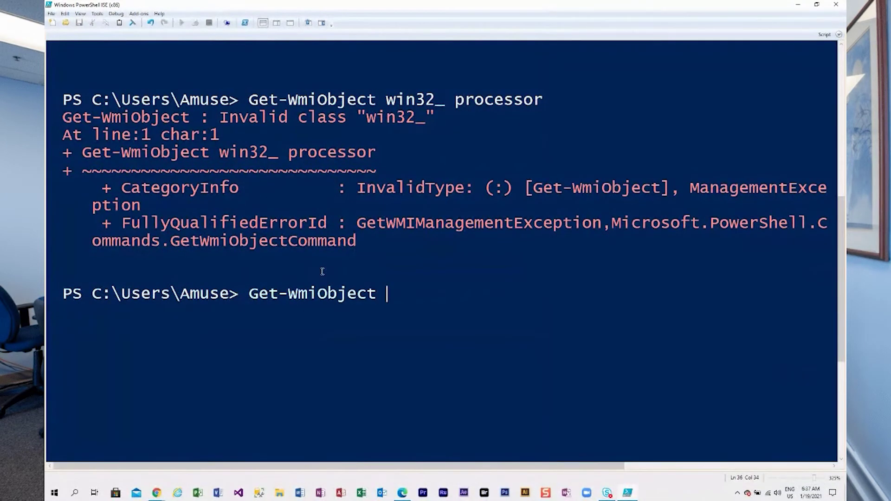
{"action": "type", "text": "win"}
{"action": "type", "text": "32_"}
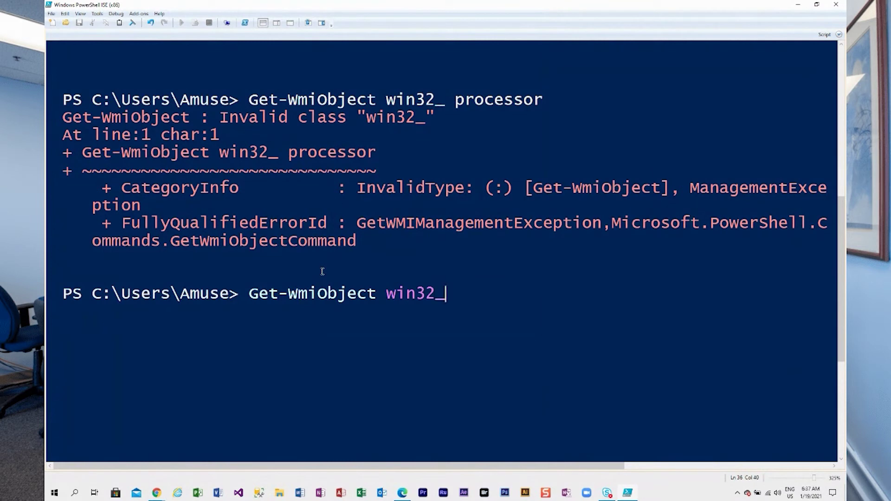
{"action": "type", "text": "p"}
{"action": "type", "text": "ro"}
{"action": "type", "text": "cessor"}
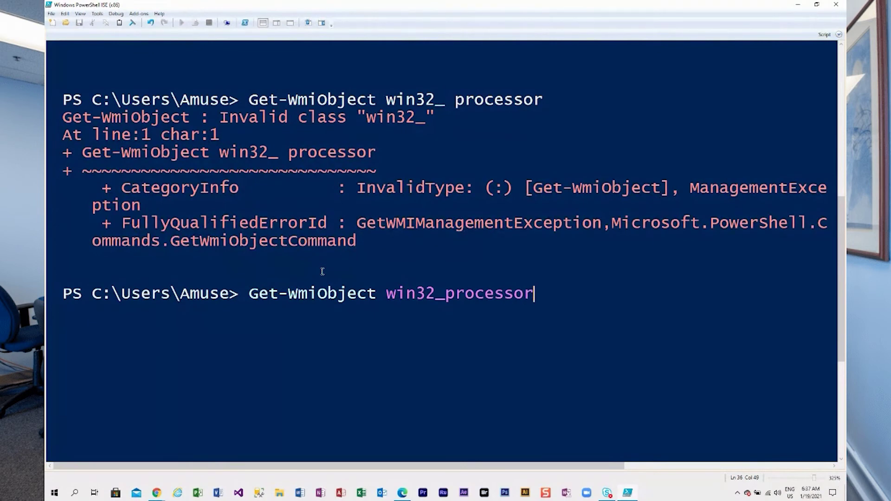
{"action": "key", "text": "Return"}
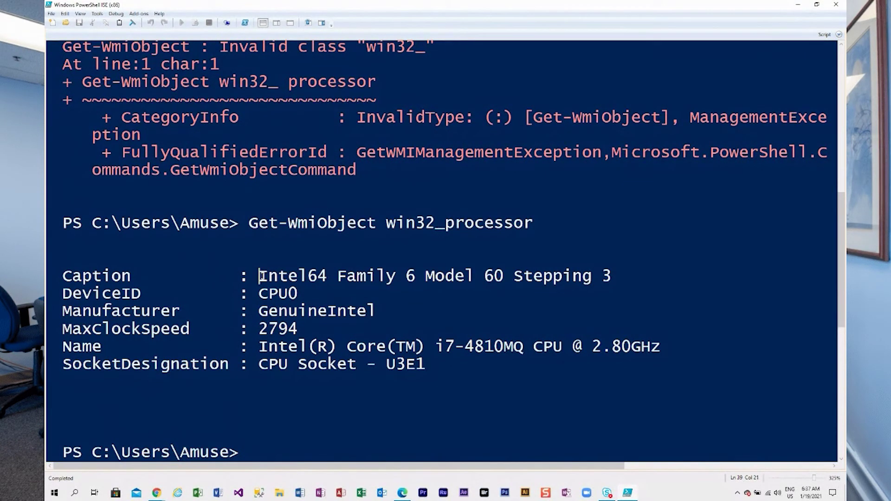
- Highlight Intel64 in the Caption line of the processor output
{"action": "left_click_drag", "start_coordinate": [262, 277], "coordinate": [338, 279]}
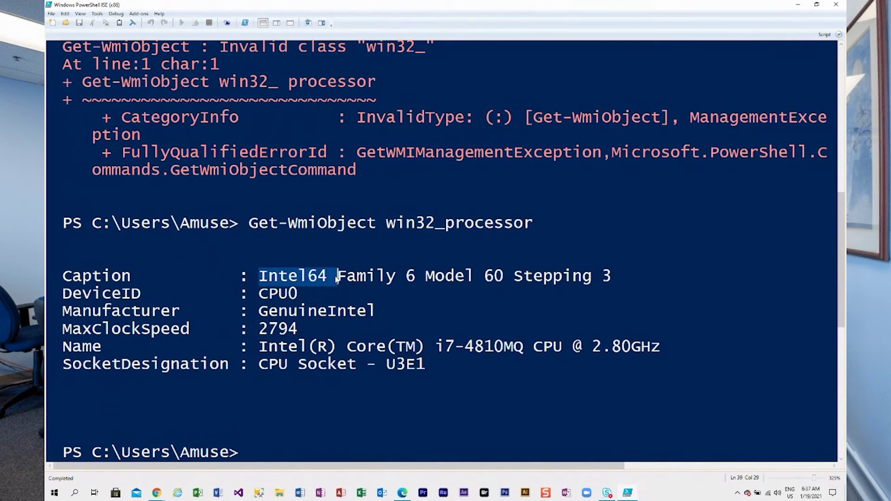